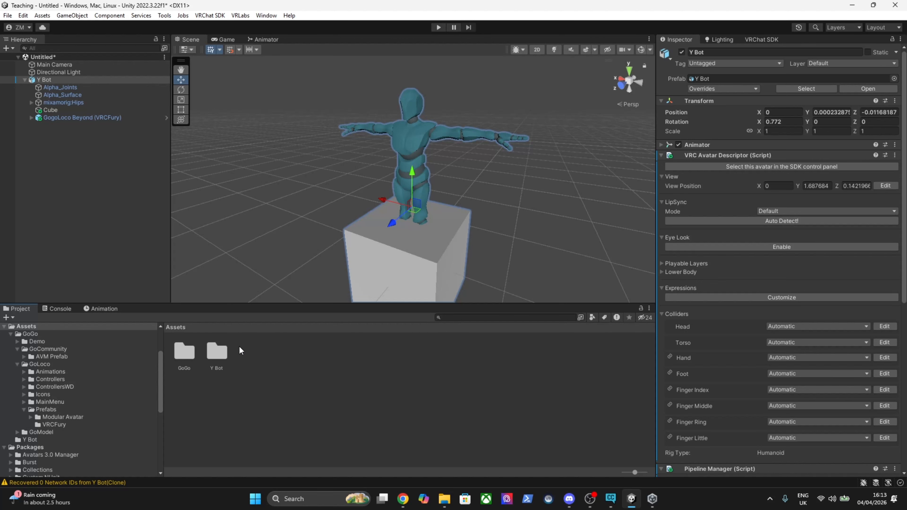
Step: Select the Y Bot model in the Y Bot assets folder, and launch Blender
double_click(217, 356)
click(385, 357)
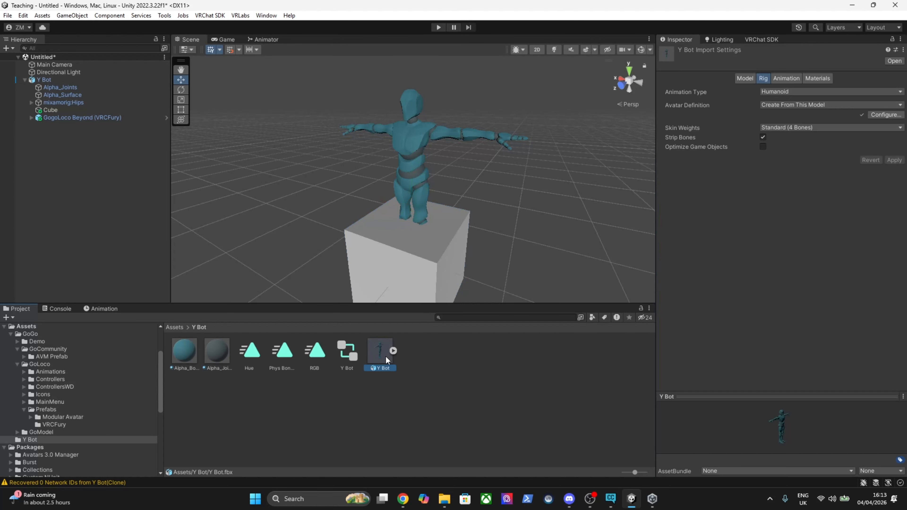
click(260, 498)
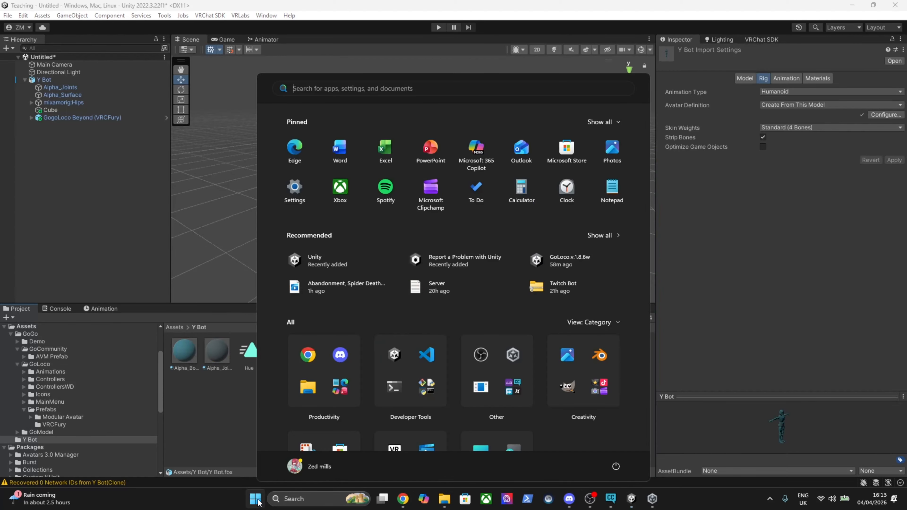
text(blender)
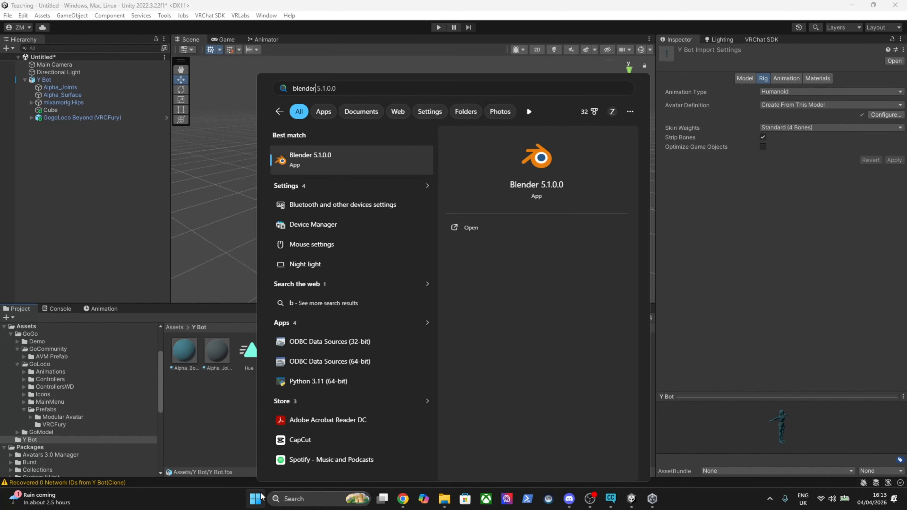
key(Return)
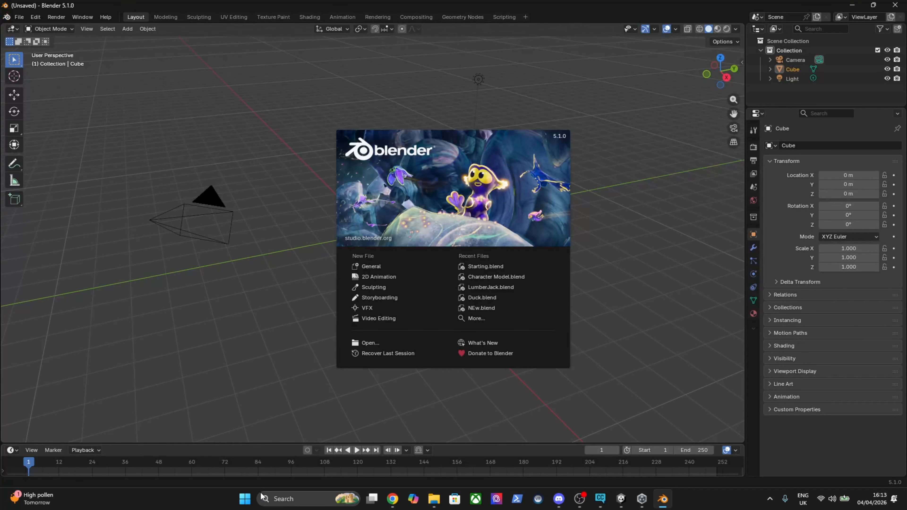
Step: Delete the default camera, cube and light from the new Blender scene
click(497, 221)
click(786, 62)
shift+click(791, 77)
key(Delete)
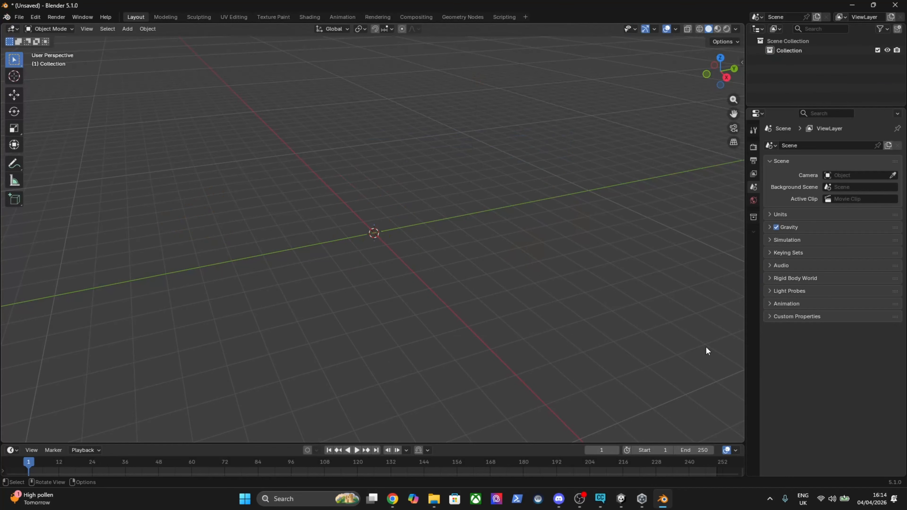
Step: Import Y Bot.fbx from the Unity project's Y Bot folder into the Blender scene with the default FBX options
click(621, 497)
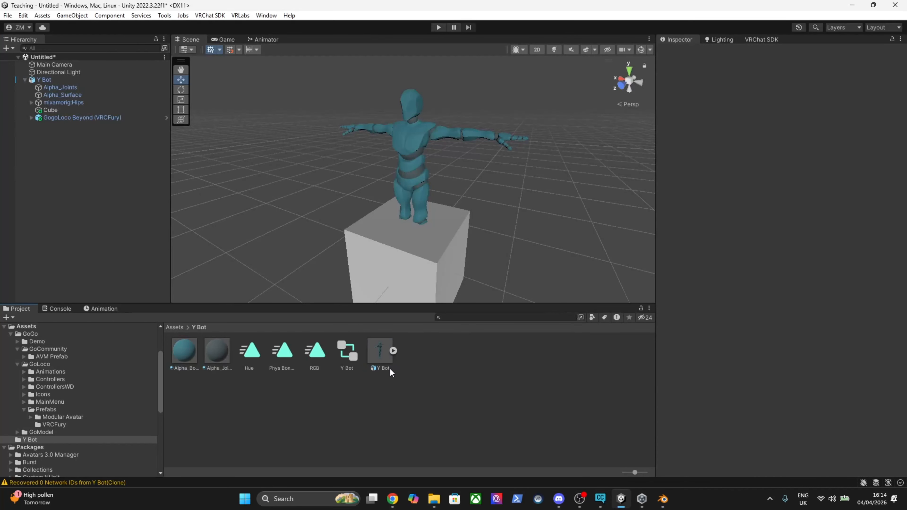
drag(383, 352, 390, 330)
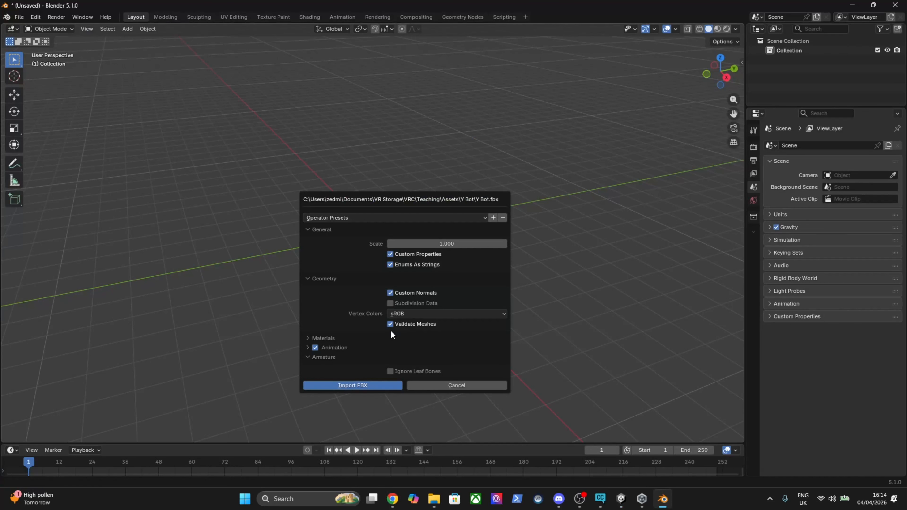
click(377, 384)
drag(721, 79, 768, 75)
drag(731, 112, 730, 205)
scroll(604, 145, up, 5)
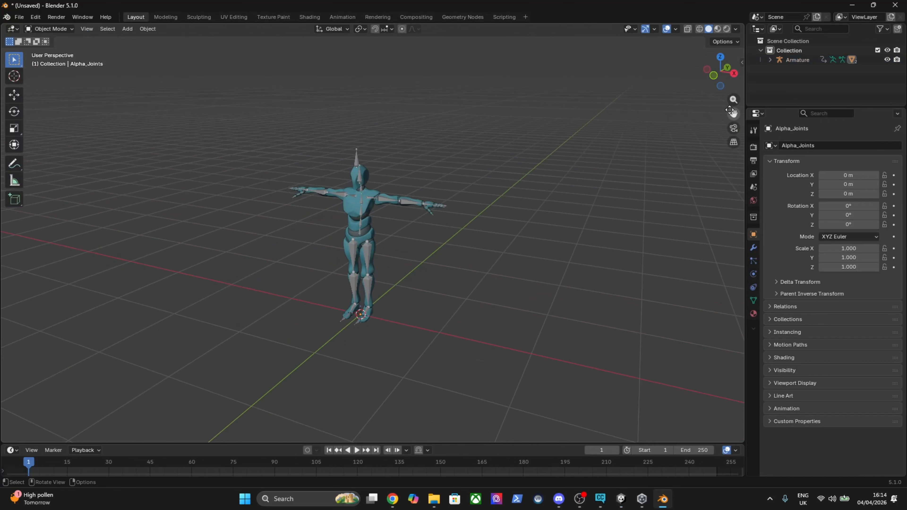
Step: Select the Alpha_Surface mesh under the armature with its object data properties shown
click(719, 28)
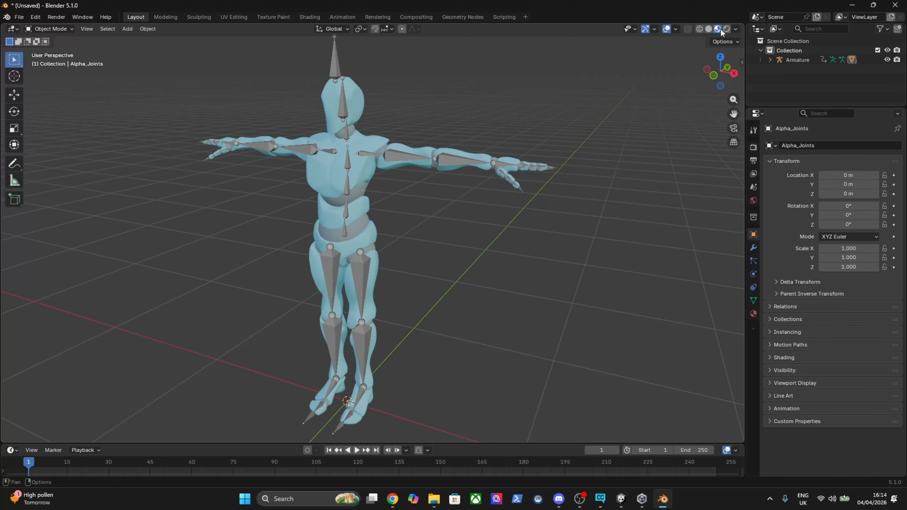
click(709, 29)
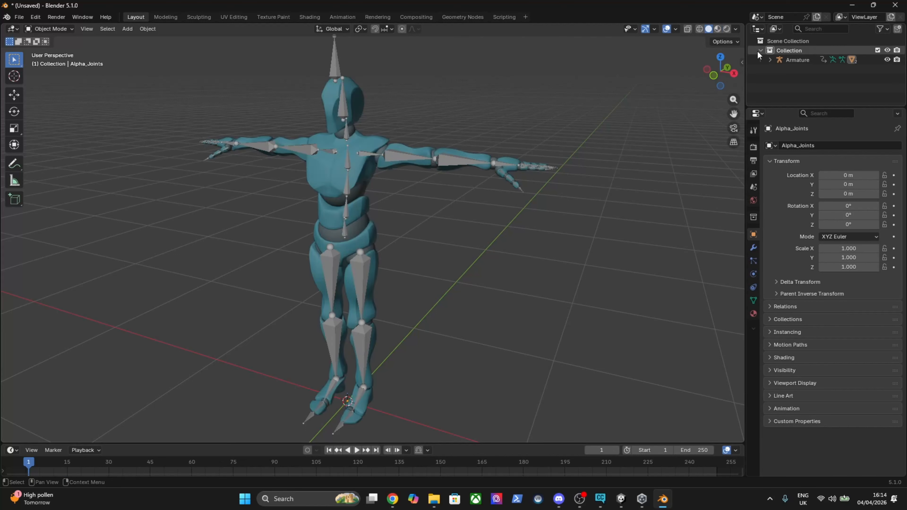
click(771, 59)
click(815, 97)
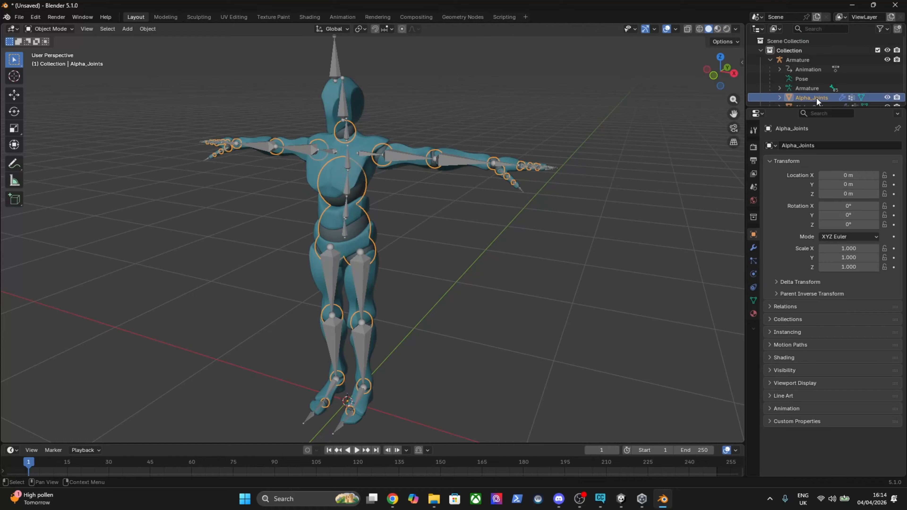
click(753, 300)
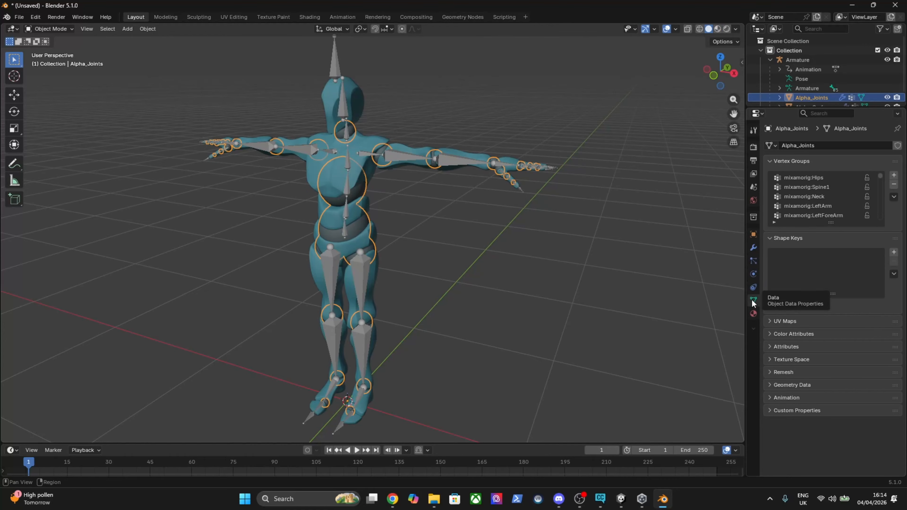
scroll(785, 81, down, 1)
click(807, 94)
scroll(580, 98, up, 1)
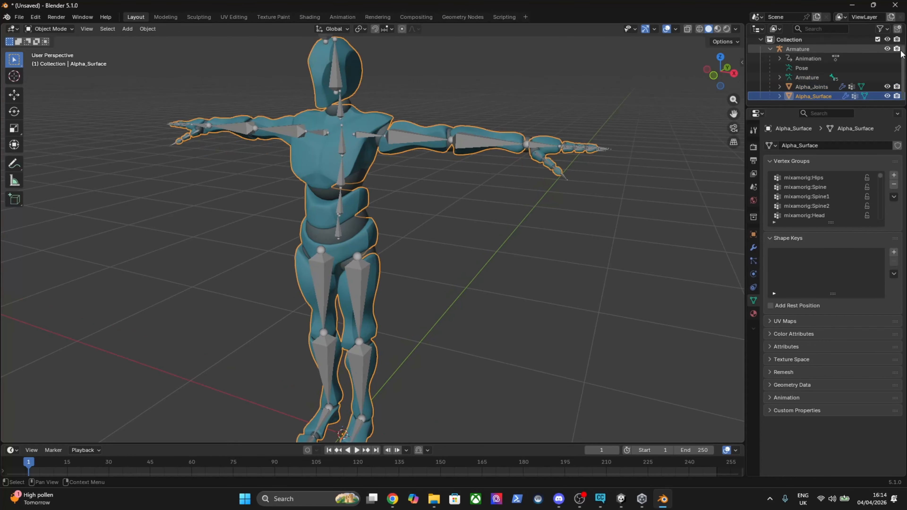
Step: Hide the armature and show the character's upper body in front orthographic view
click(887, 49)
drag(733, 114, 777, 183)
click(714, 76)
scroll(718, 158, up, 2)
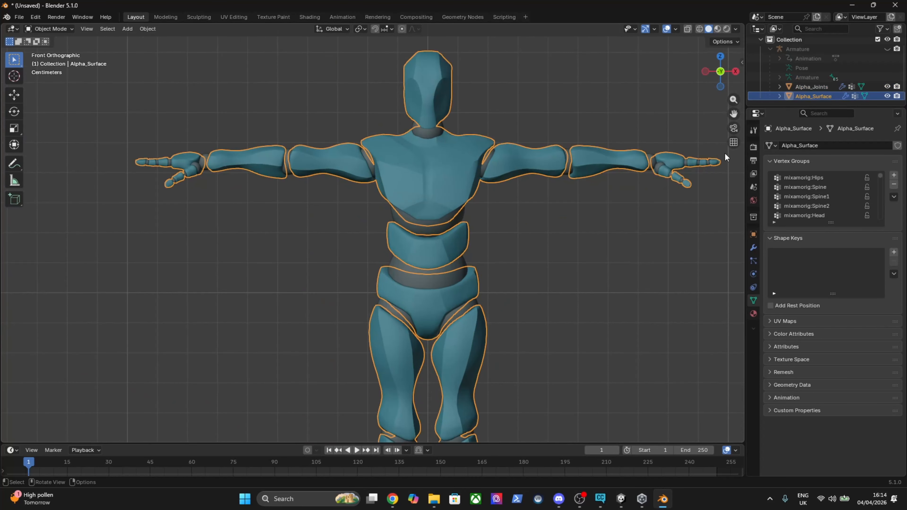
drag(733, 114, 691, 167)
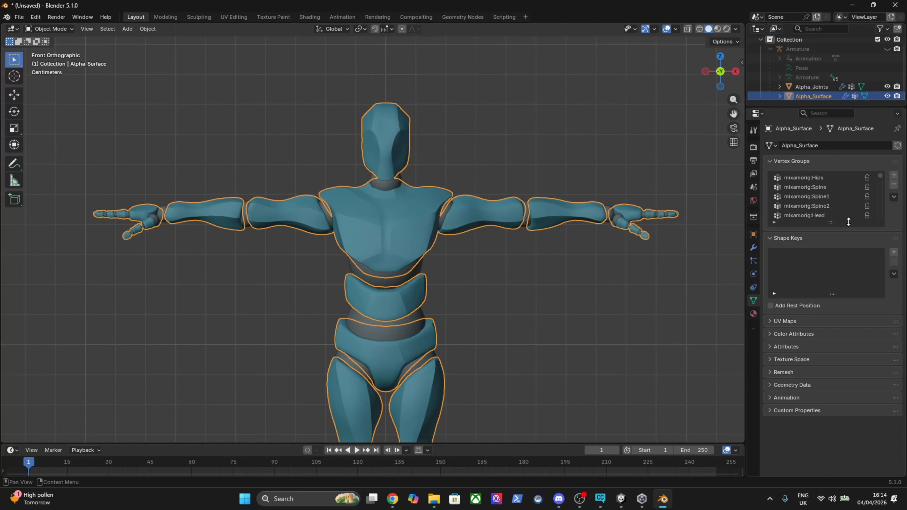
Step: Add a Basis shape key and a second shape key named Talk to Alpha_Surface
click(893, 253)
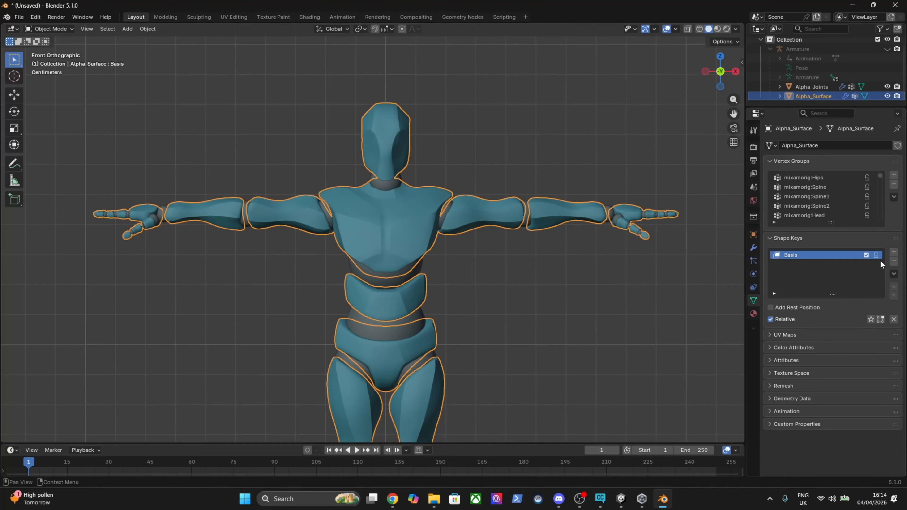
click(893, 254)
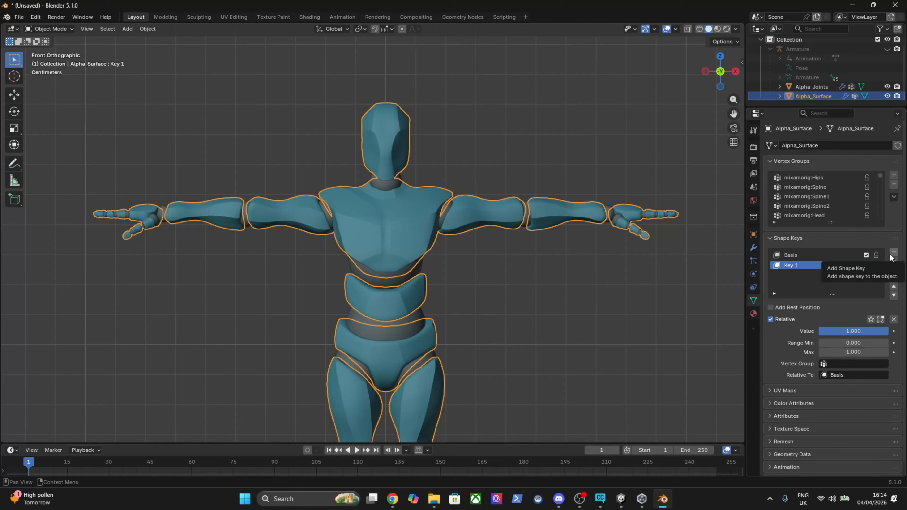
double_click(794, 269)
text(mouth open)
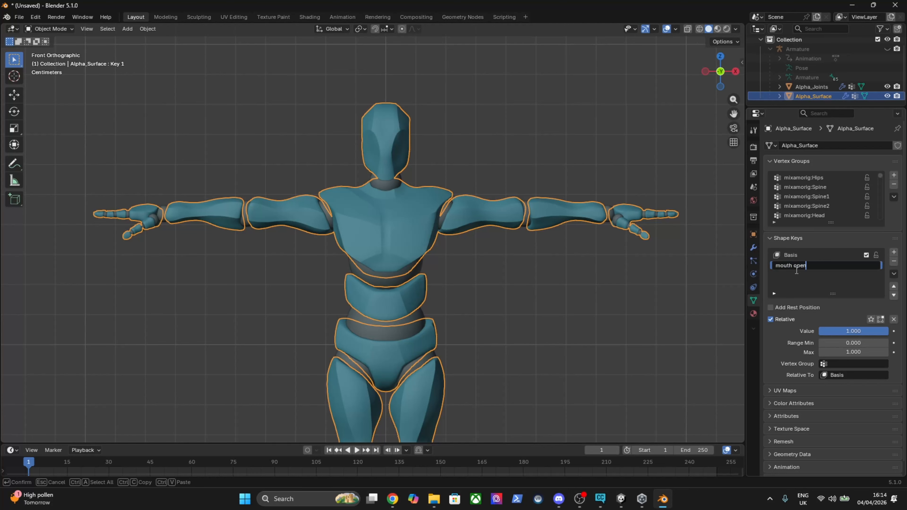
key(ctrl+BackSpace)
key(ctrl+BackSpace)
text(Talk)
key(Return)
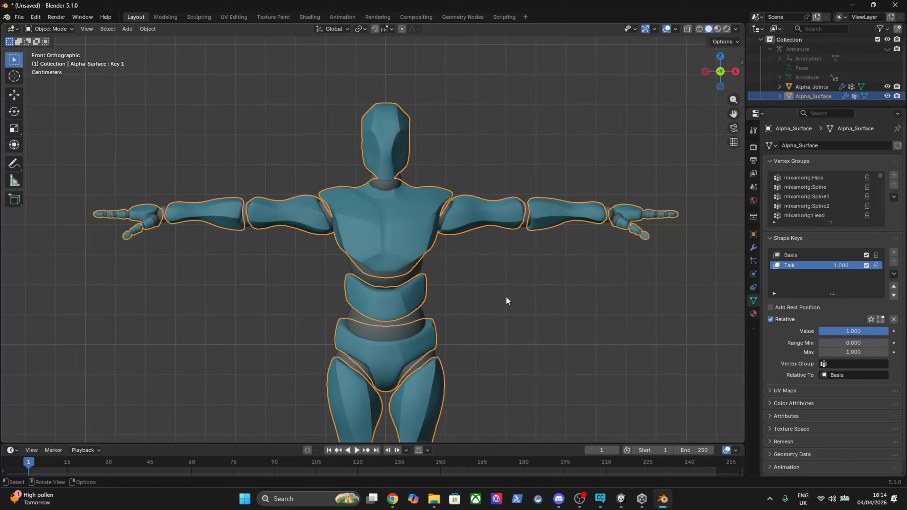
Step: In Edit Mode with see-through wireframe display, select only the head's vertices, leaving out the neck
click(69, 29)
click(63, 49)
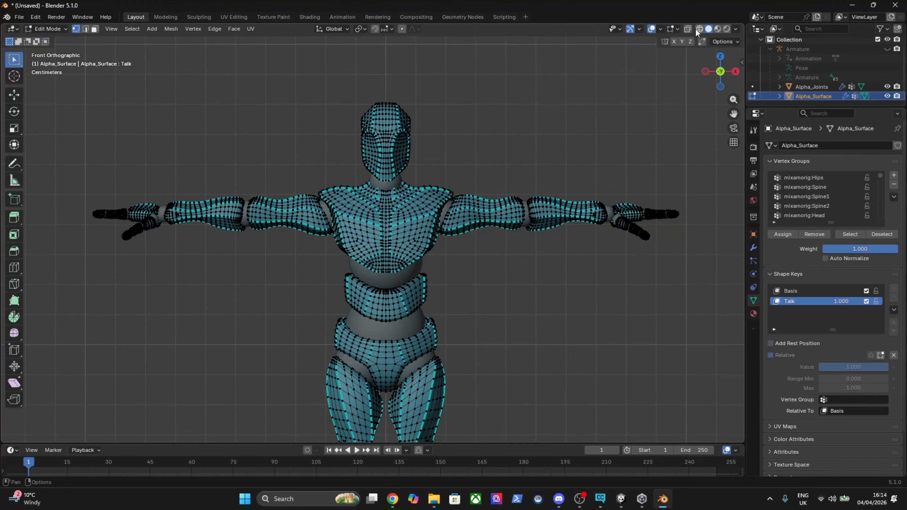
click(687, 28)
drag(327, 82, 434, 182)
drag(708, 77, 664, 83)
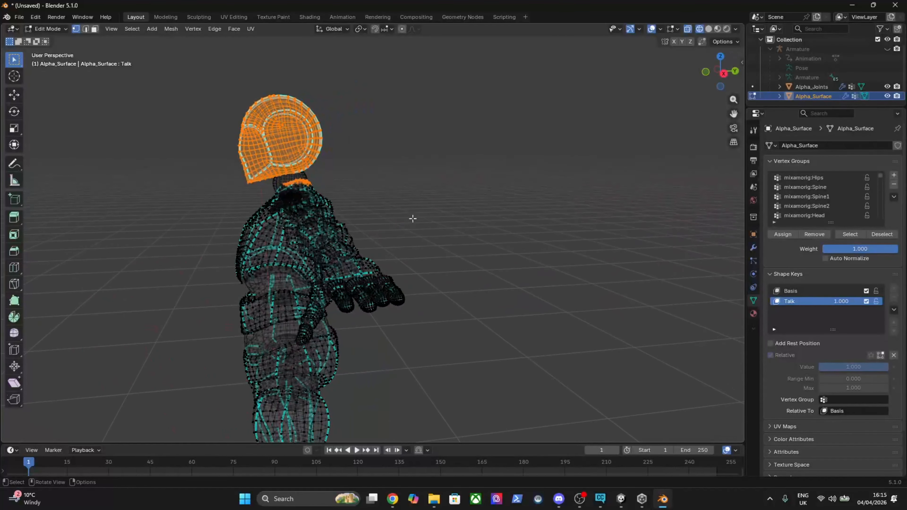
drag(389, 244, 334, 180)
click(704, 73)
scroll(370, 165, up, 4)
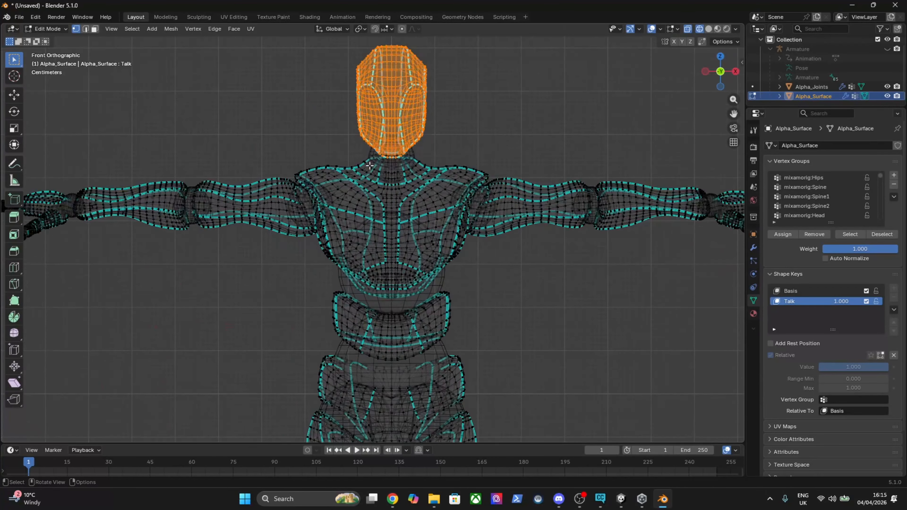
Step: Scale the selected head up uniformly on the Talk shape key
mouse_move(720, 72)
mouse_down()
mouse_move(700, 77)
mouse_move(718, 71)
mouse_up()
click(719, 72)
scroll(481, 168, down, 5)
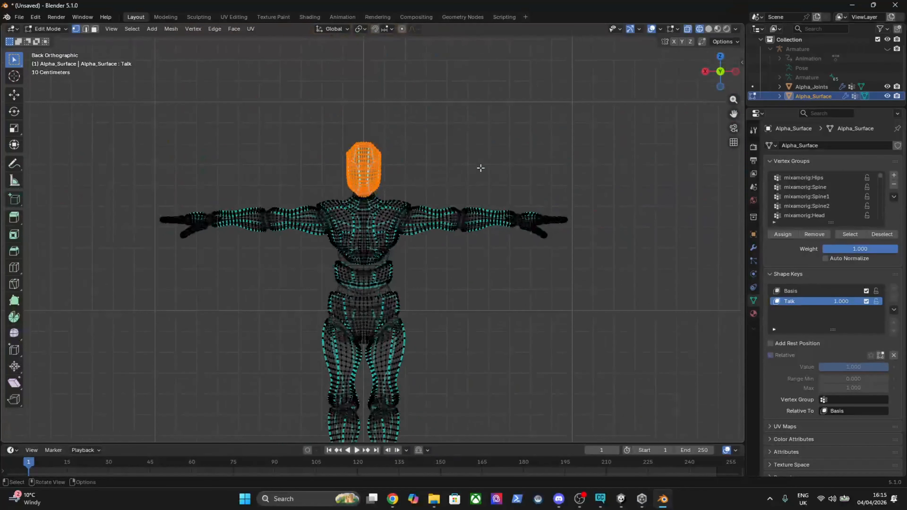
scroll(576, 157, up, 4)
scroll(544, 131, up, 3)
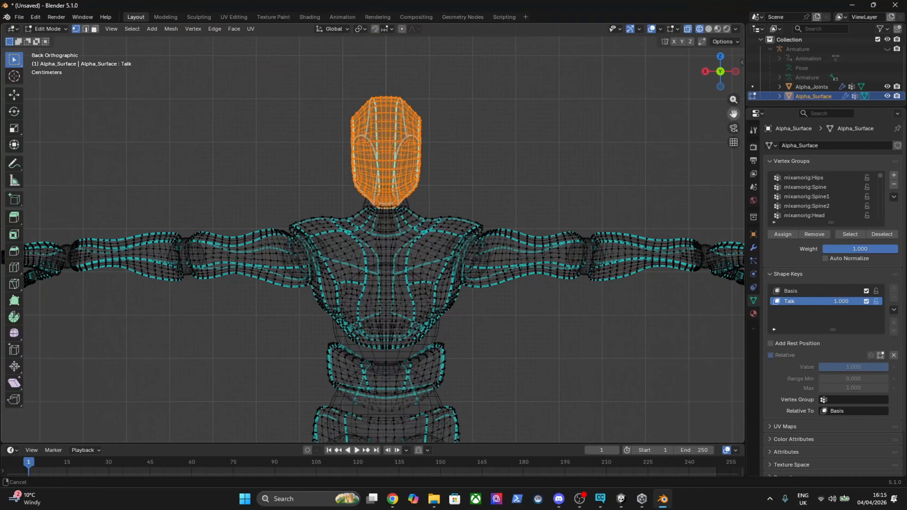
scroll(544, 134, down, 2)
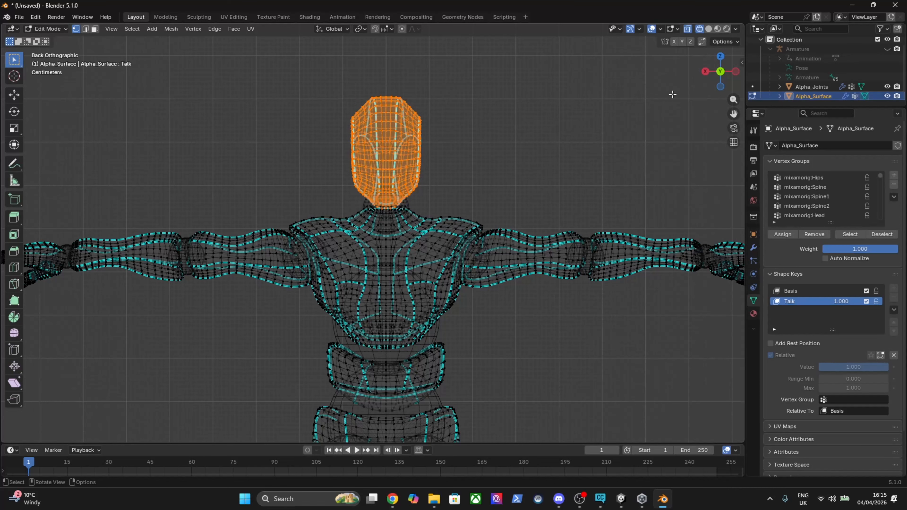
click(18, 132)
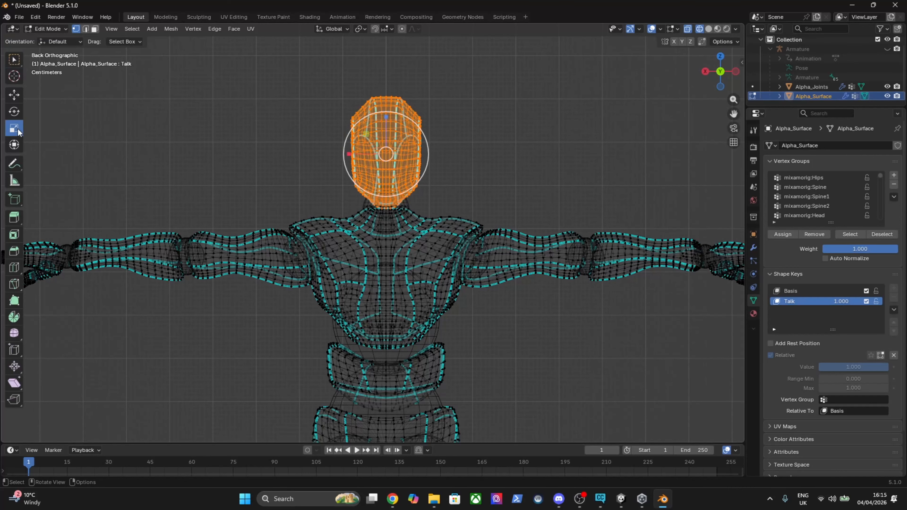
drag(410, 187, 432, 194)
drag(723, 81, 632, 89)
scroll(686, 128, down, 1)
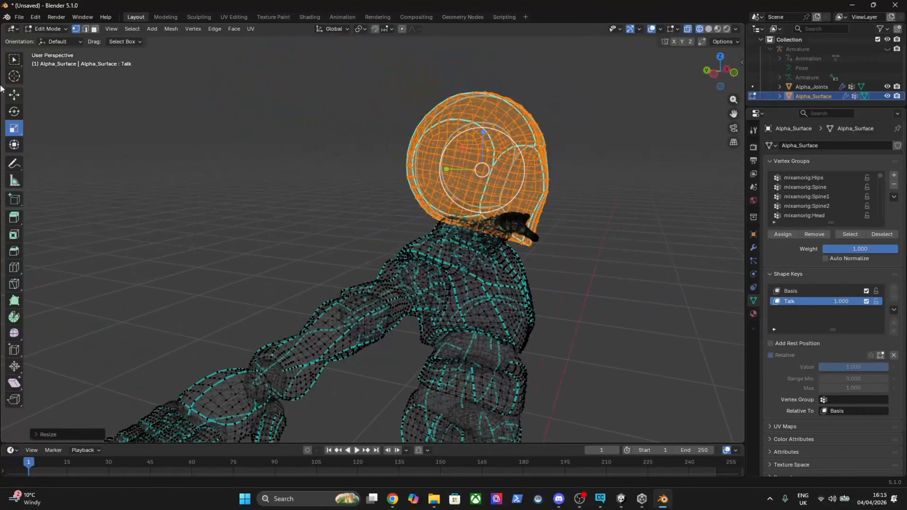
Step: Move the enlarged head slightly upward along the Z axis and deselect it
click(15, 103)
drag(484, 131, 484, 125)
click(591, 133)
Step: Return to Object Mode with solid shading and set the Talk shape key's value to 0
click(45, 29)
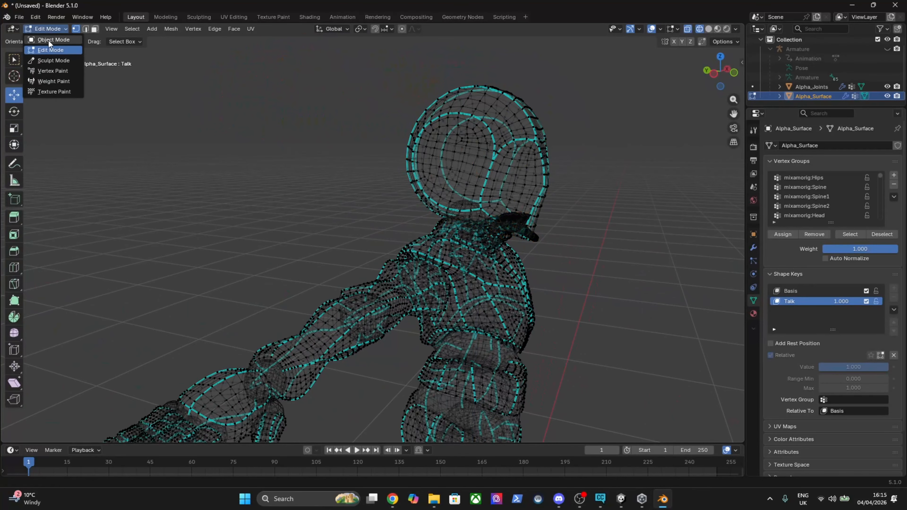
click(48, 39)
click(653, 180)
click(708, 29)
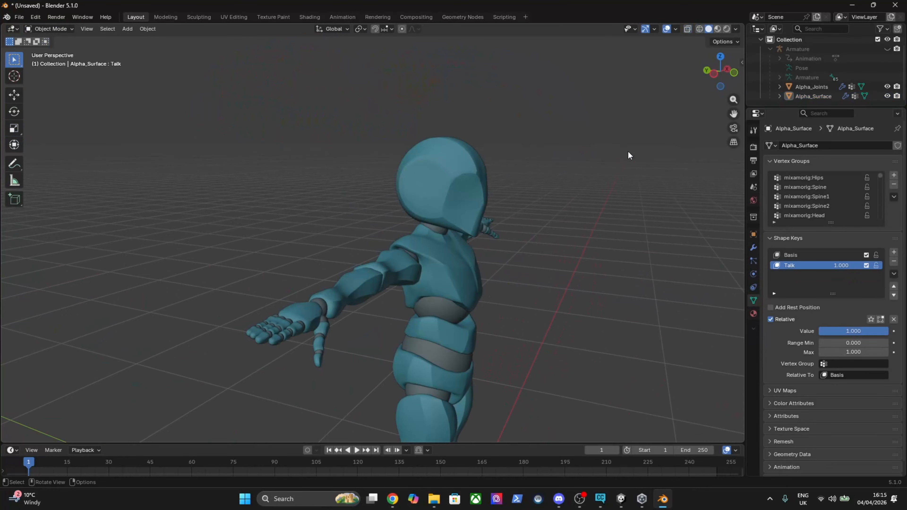
drag(716, 78, 661, 70)
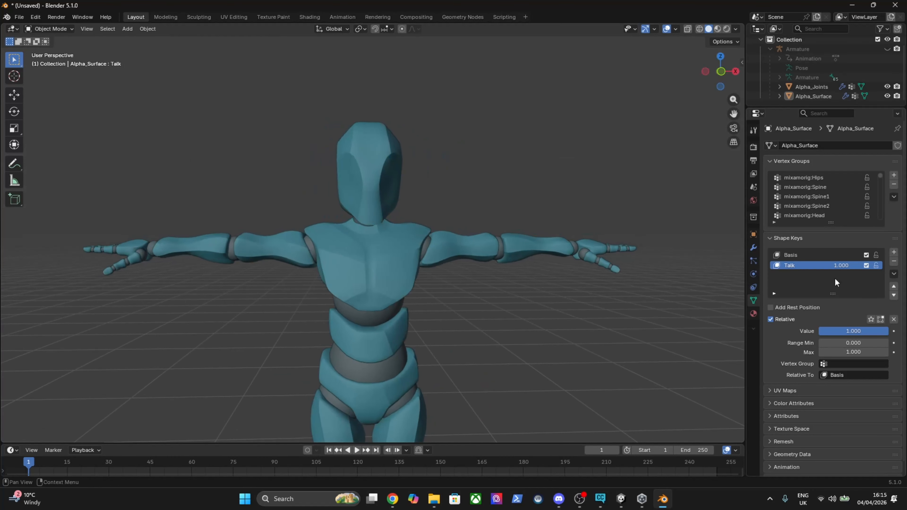
drag(862, 333, 818, 330)
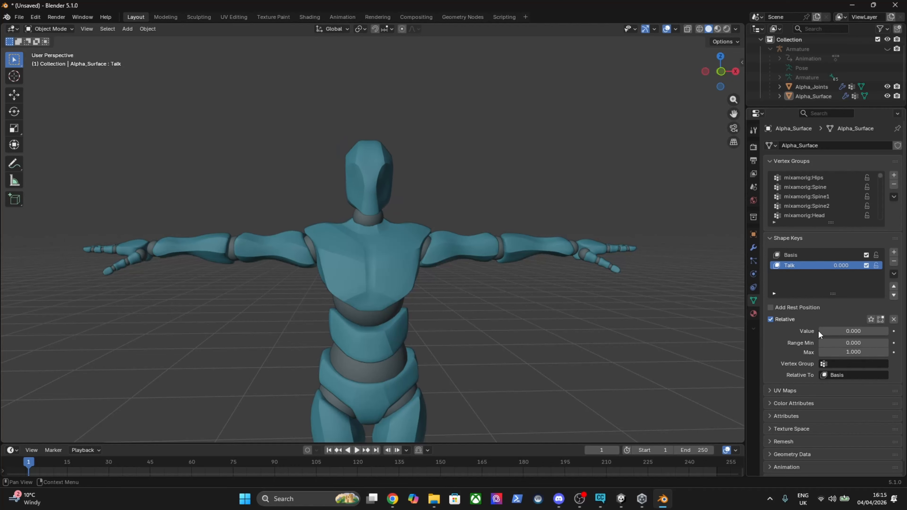
Step: Switch to Unity and run lip sync auto detection on the Y Bot avatar's VRC Avatar Descriptor
click(622, 499)
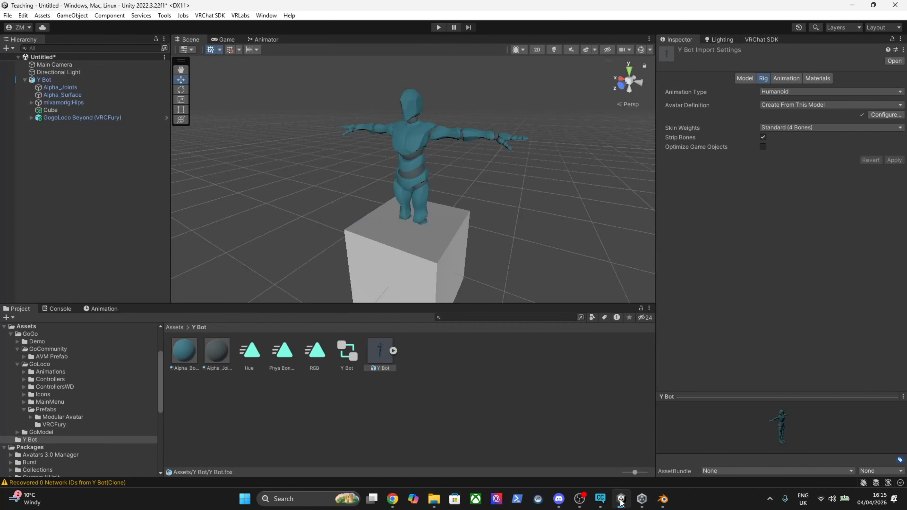
click(43, 80)
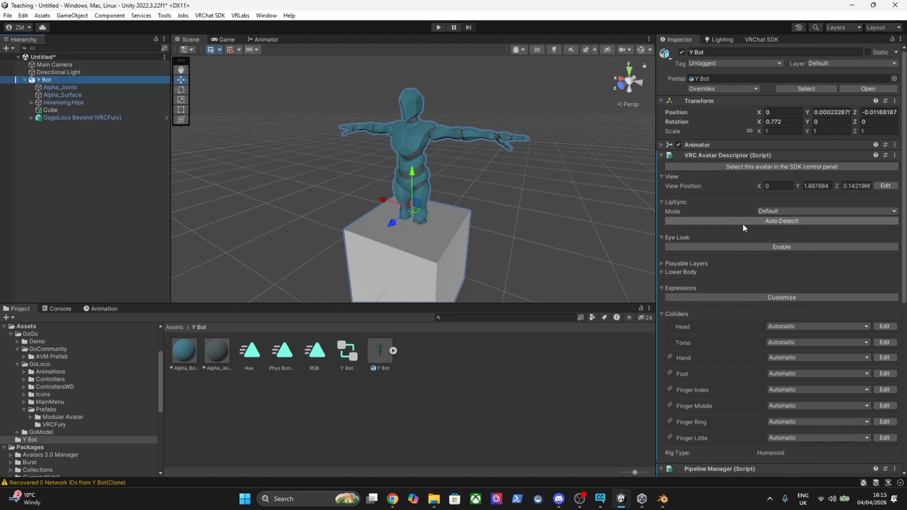
click(743, 225)
click(755, 220)
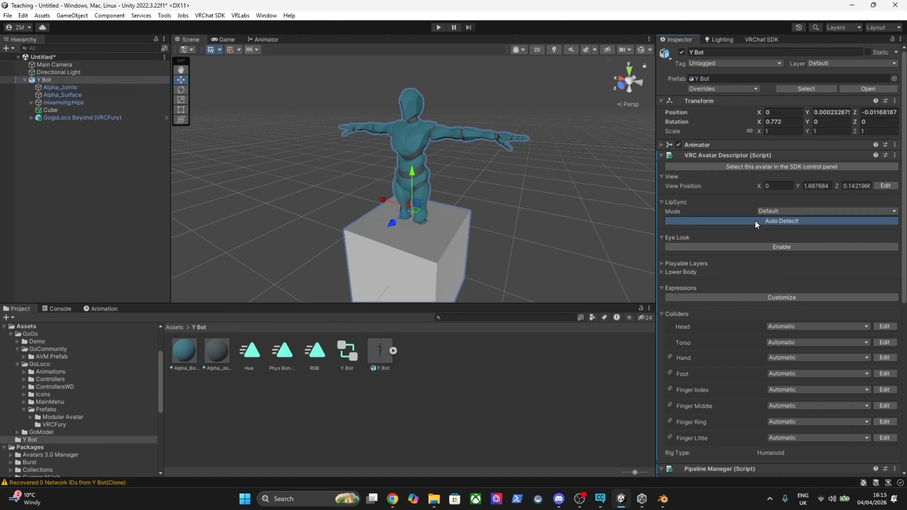
Step: Set the avatar's LipSync mode to Jaw Flap Blend Shape
click(786, 212)
click(805, 234)
click(796, 213)
click(804, 243)
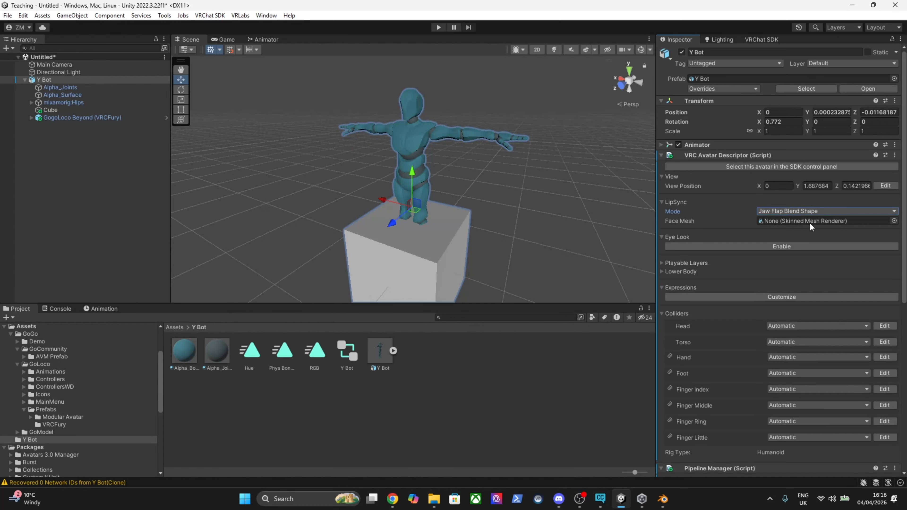
Step: Try the Viseme Parameter Only and Viseme Blend Shape modes for the avatar's LipSync
click(807, 210)
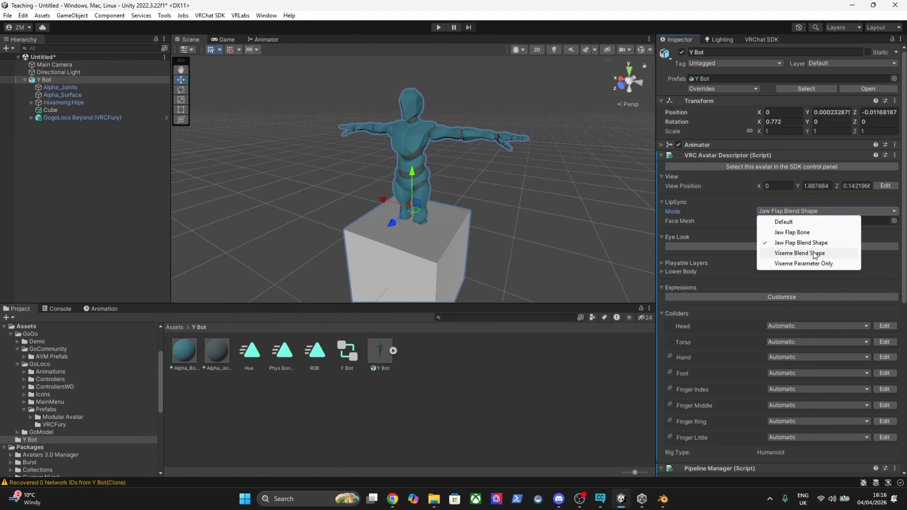
click(814, 254)
click(808, 210)
click(836, 272)
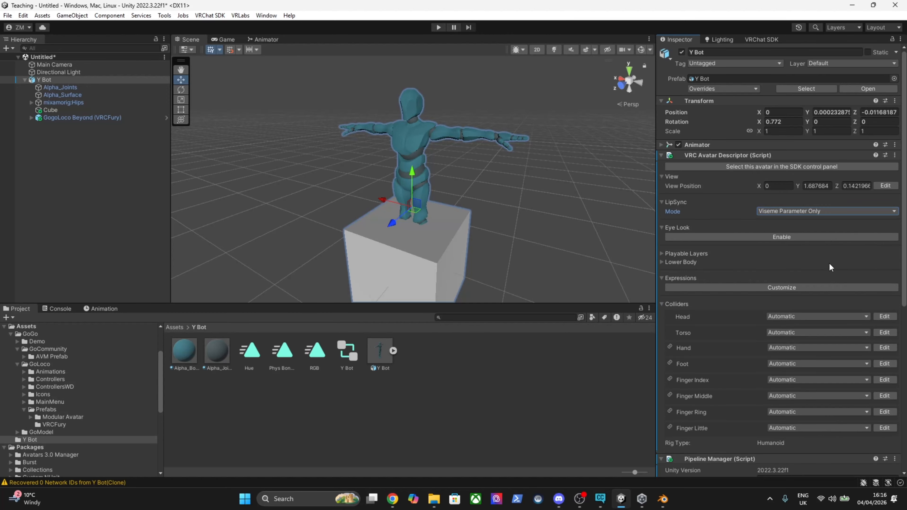
click(805, 214)
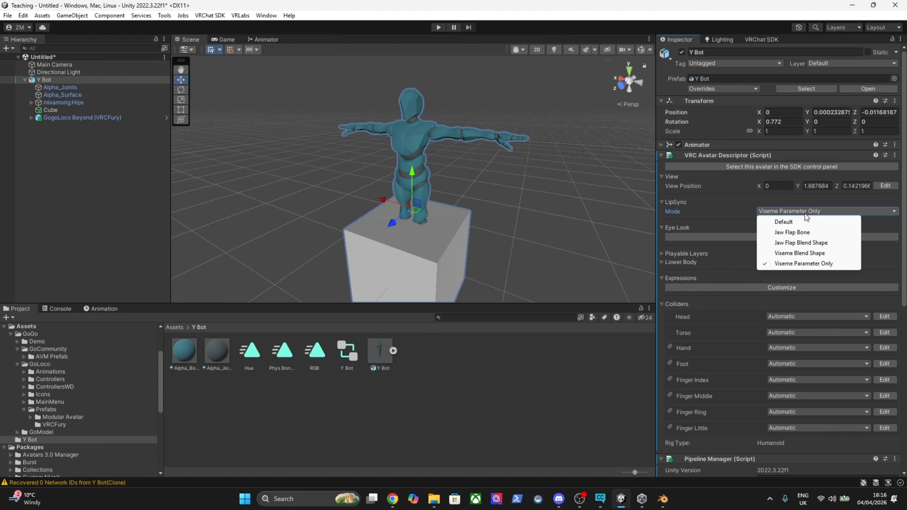
click(823, 253)
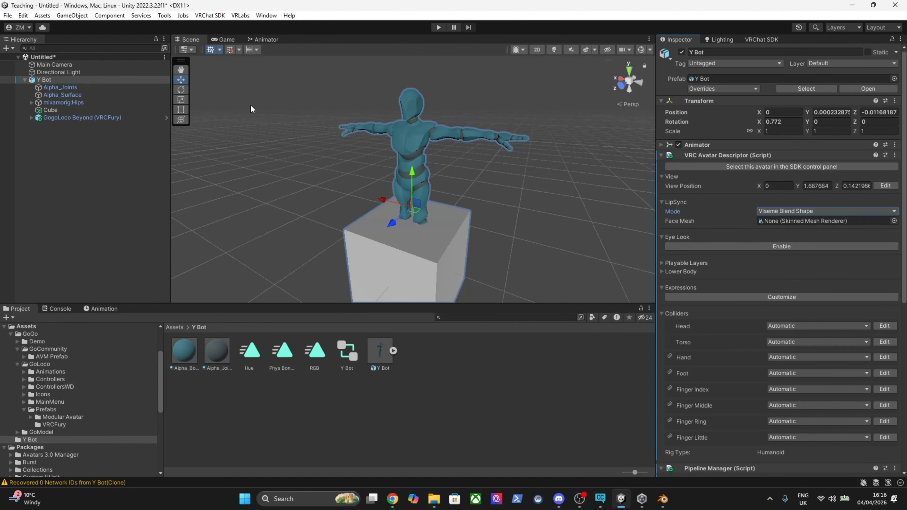
Step: Assign Alpha_Surface as the LipSync face mesh and set the mode to Jaw Flap Blend Shape
drag(57, 95, 822, 222)
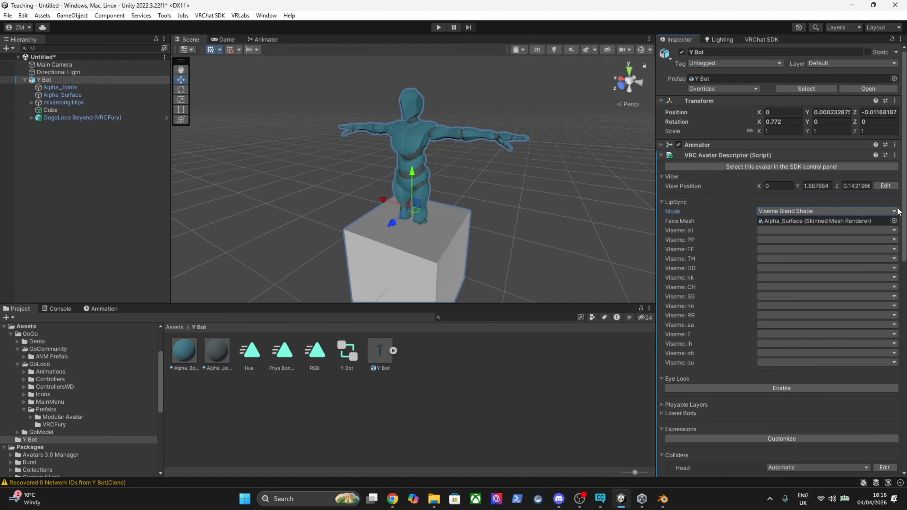
click(818, 211)
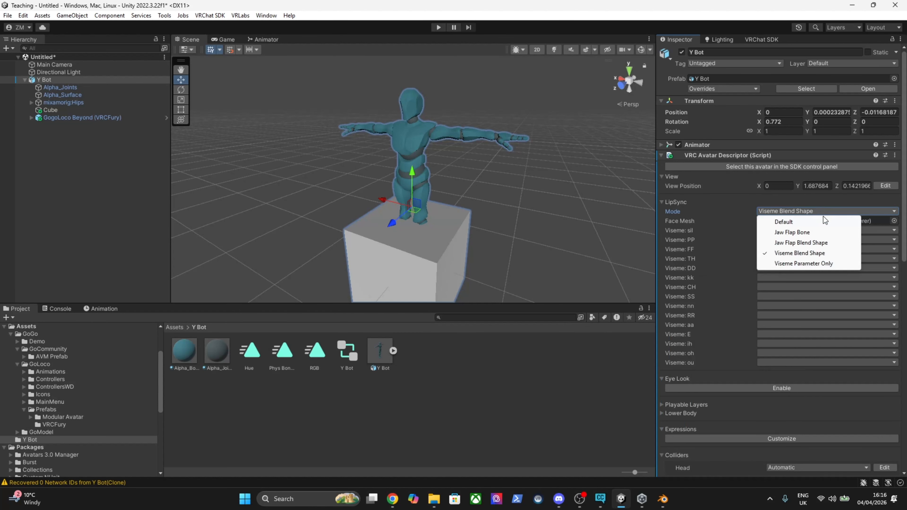
click(833, 241)
click(784, 230)
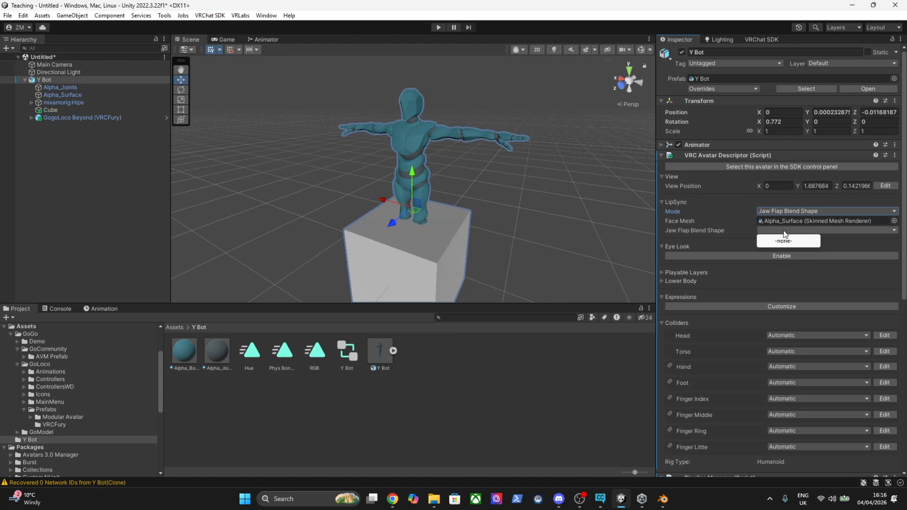
click(704, 221)
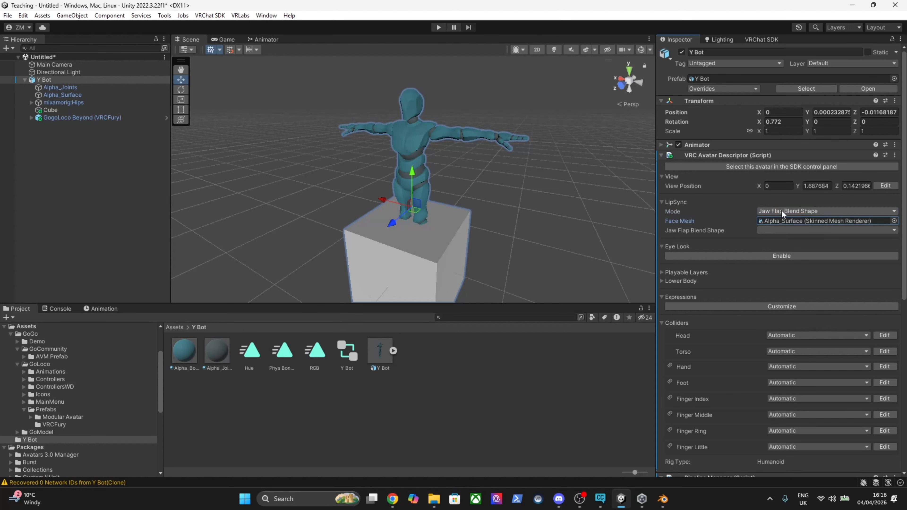
Step: Switch the LipSync mode to Viseme Blend Shape to review its viseme slots and return to Jaw Flap Blend Shape
click(782, 211)
click(793, 253)
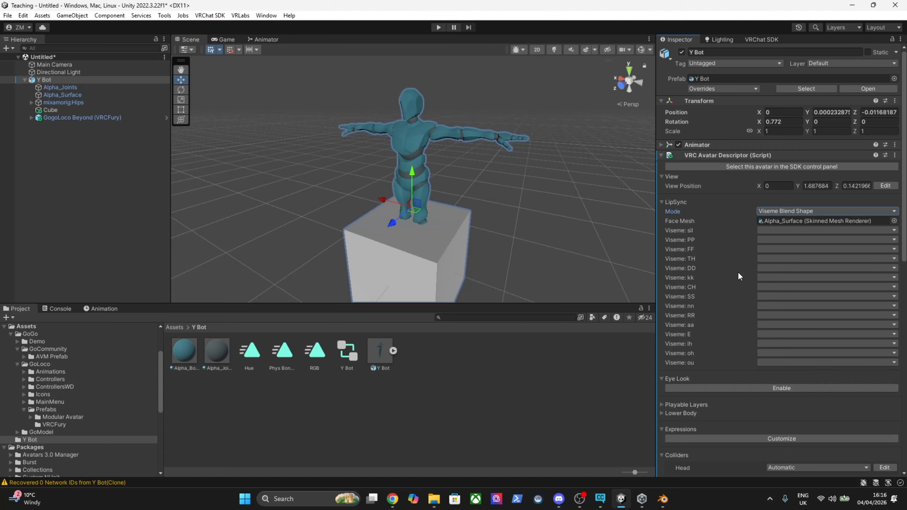
click(797, 213)
click(808, 242)
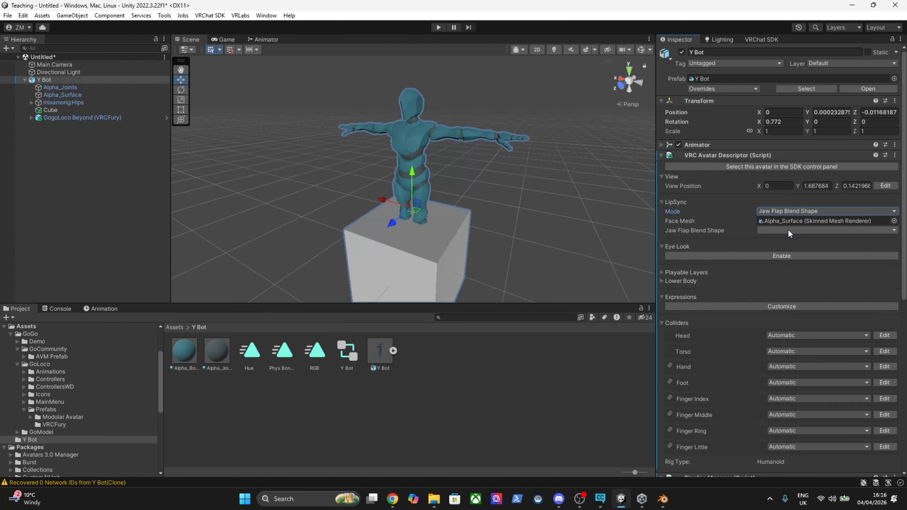
Step: Switch to Blender and export the model as FBX, overwriting Y Bot.fbx in the Teaching project's Assets\Y Bot folder
click(662, 499)
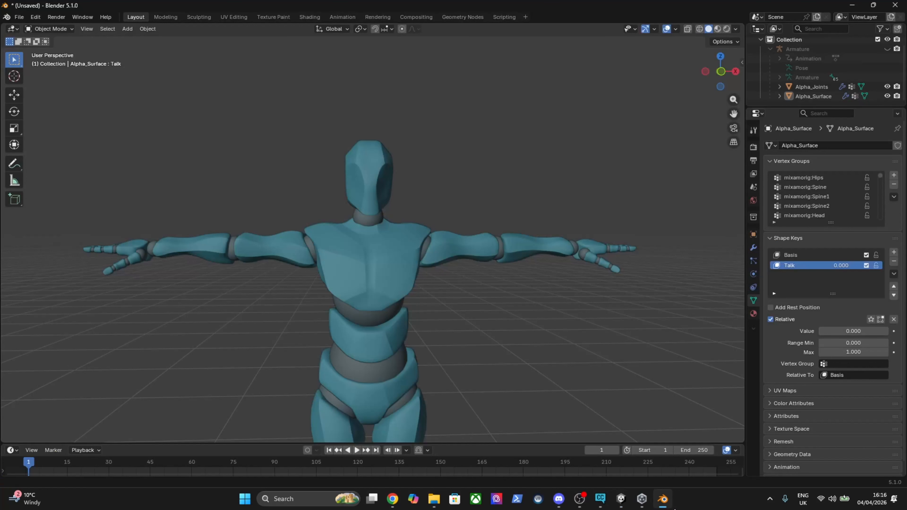
click(19, 17)
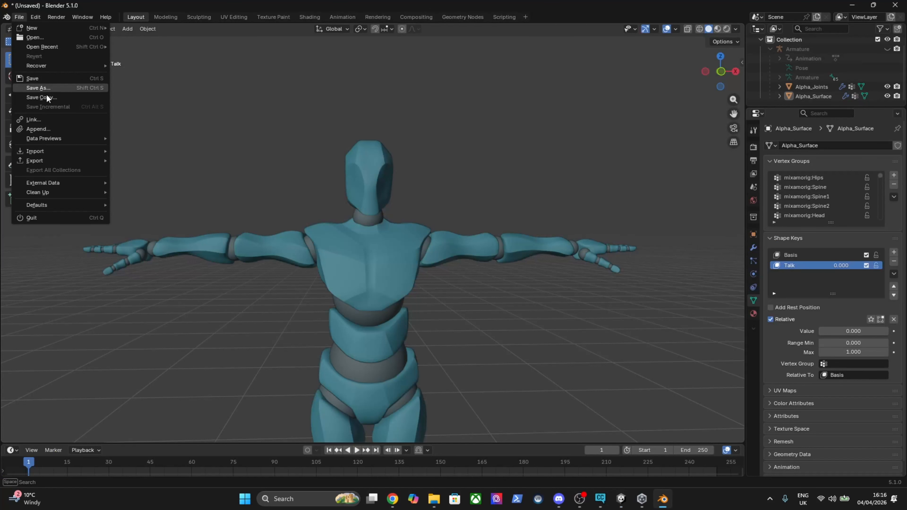
mouse_move(53, 158)
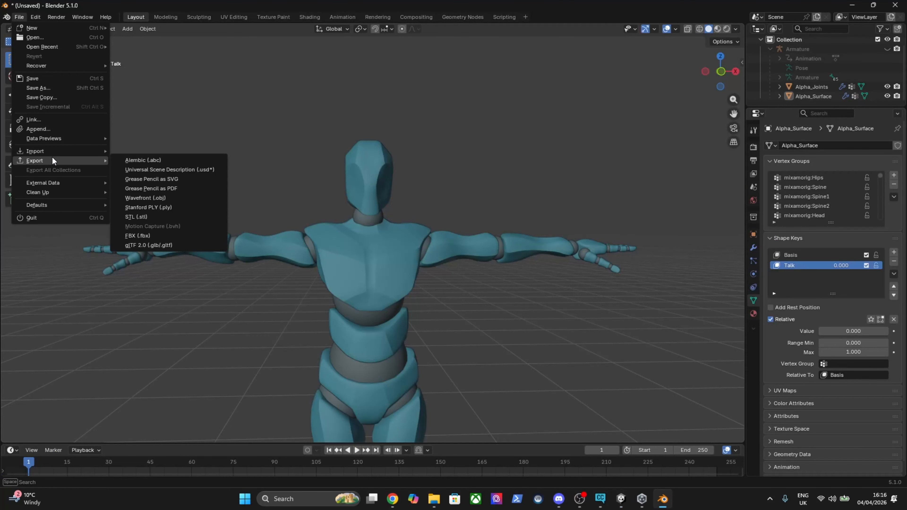
click(154, 236)
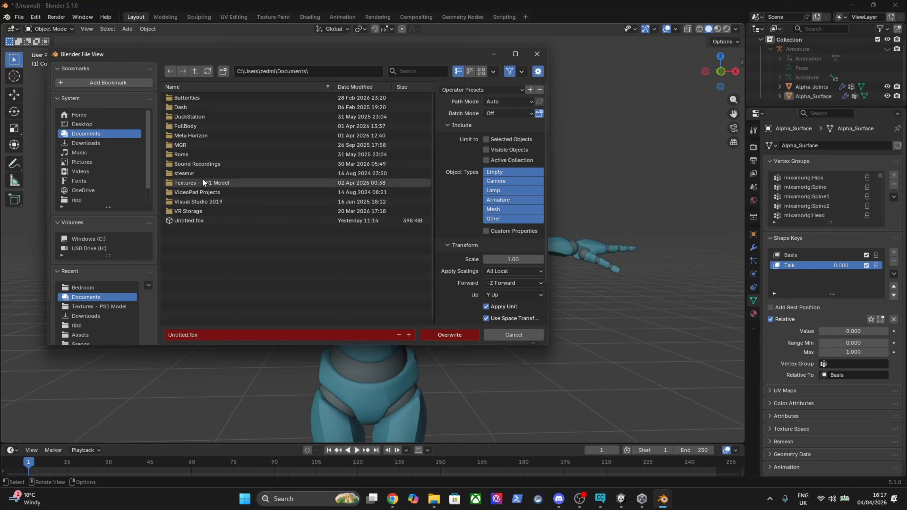
click(200, 211)
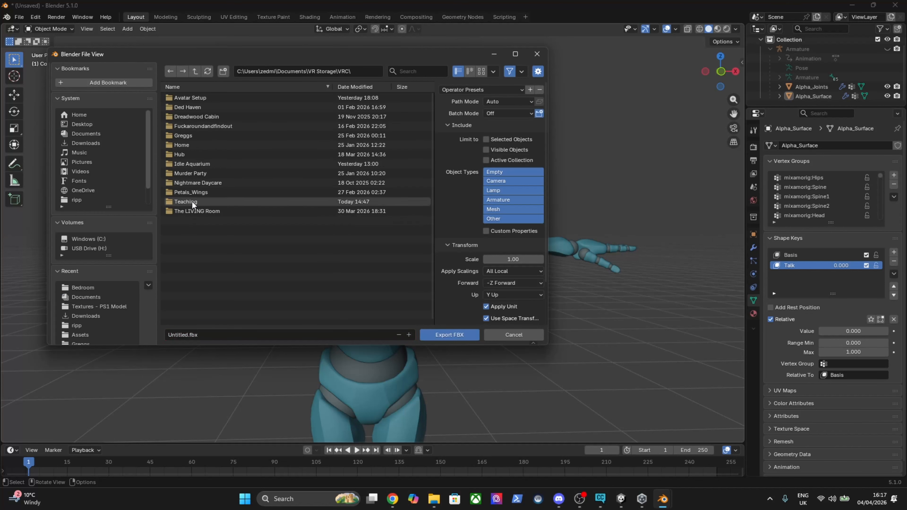
double_click(192, 202)
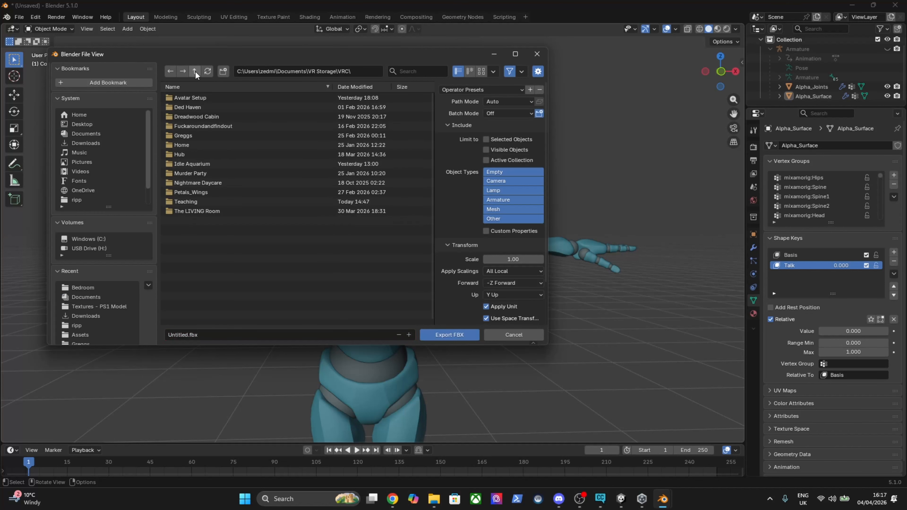
double_click(191, 201)
double_click(188, 97)
double_click(191, 104)
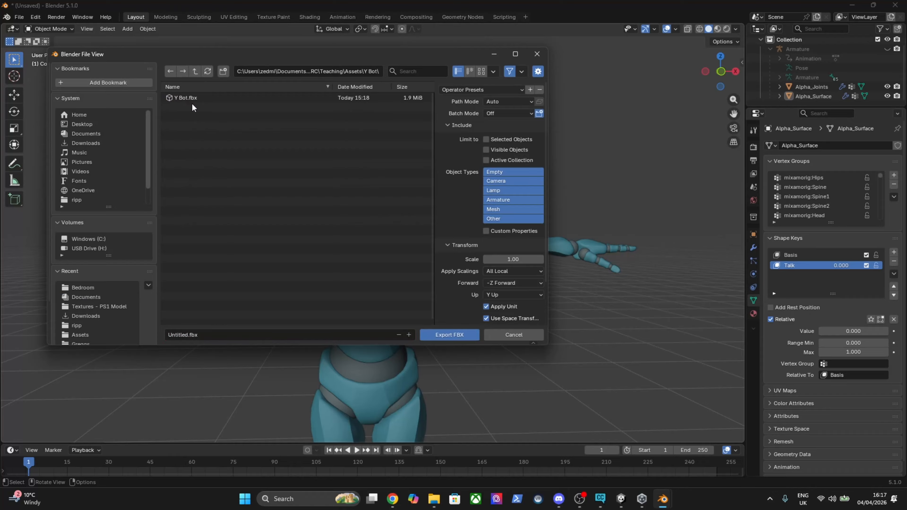
click(195, 98)
click(461, 338)
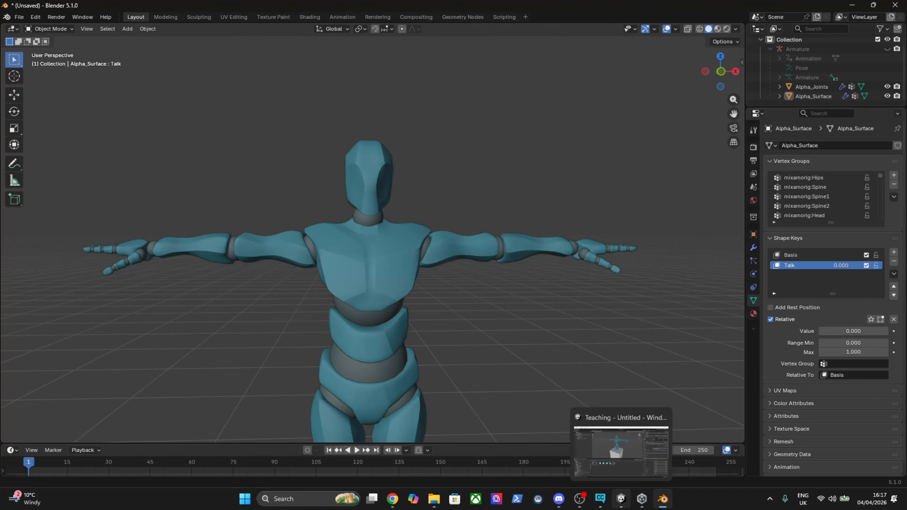
Step: Switch to Unity and try to choose a shape for the avatar's Jaw Flap Blend Shape setting
click(621, 499)
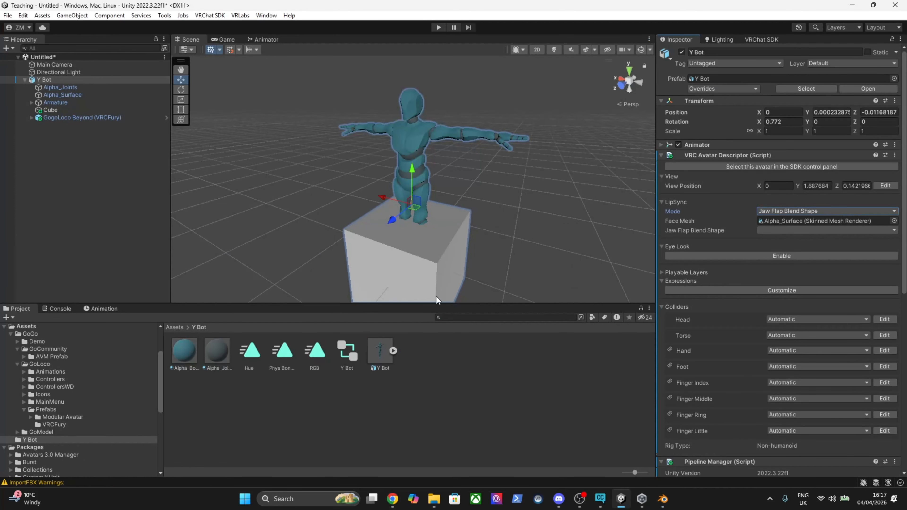
click(830, 229)
click(880, 240)
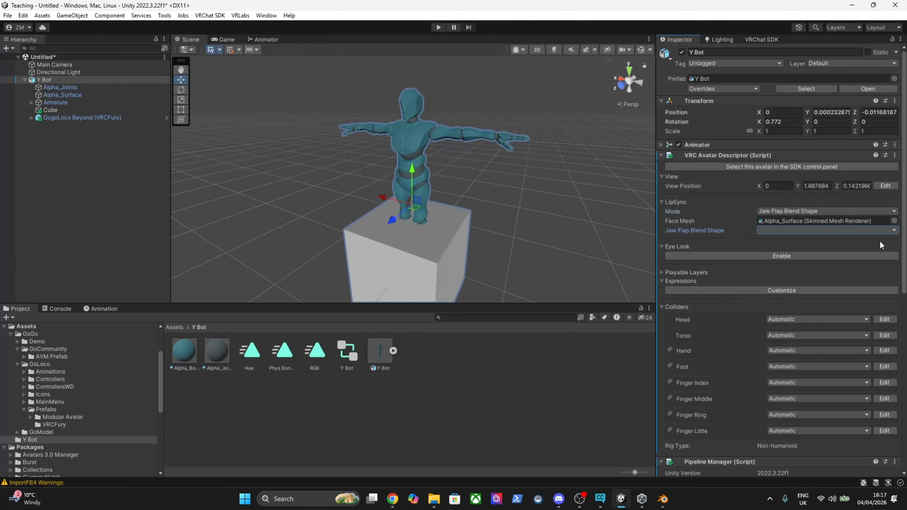
Step: Preview the Talk blend shape on the Alpha_Surface mesh by varying its weight
click(84, 94)
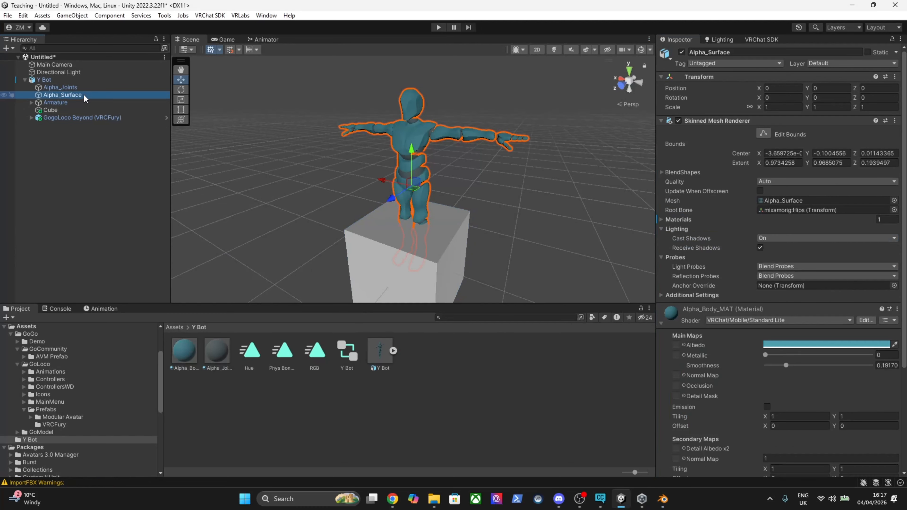
click(672, 172)
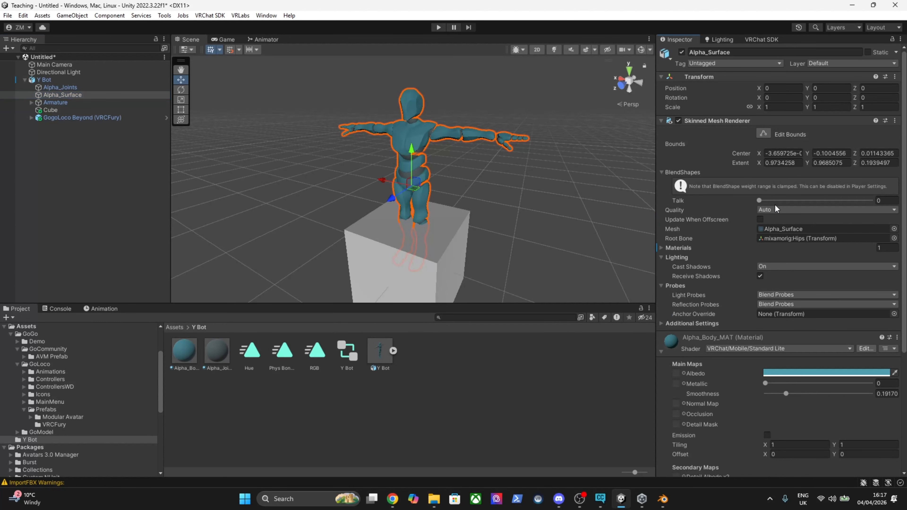
drag(759, 200, 19, 181)
Step: Set the Y Bot avatar's Jaw Flap Blend Shape to Talk in its VRC Avatar Descriptor
click(44, 80)
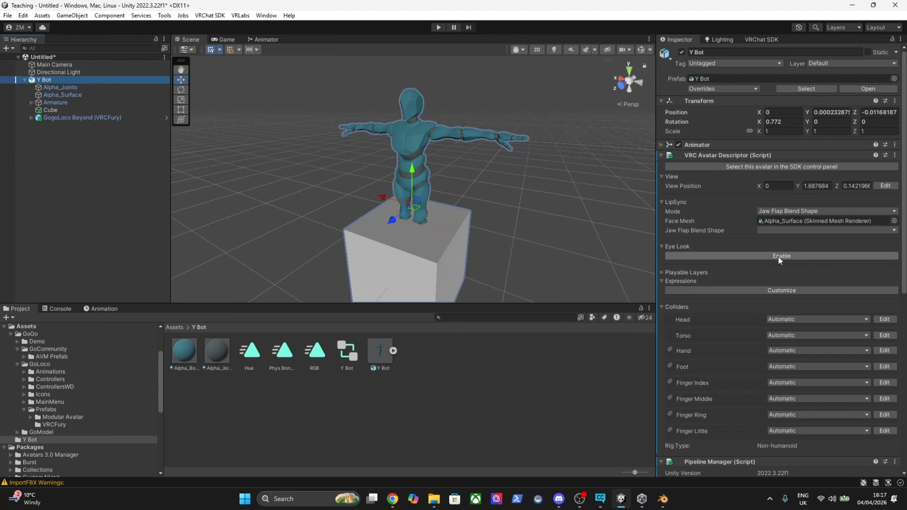
click(782, 229)
click(788, 251)
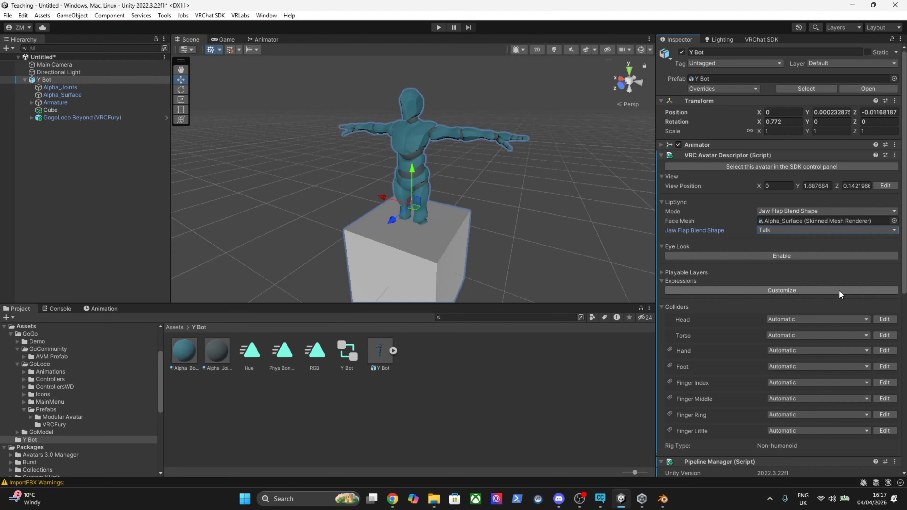
Step: Enable Eye Look on the avatar descriptor, review its eye and eyelid options, and disable it again
click(782, 256)
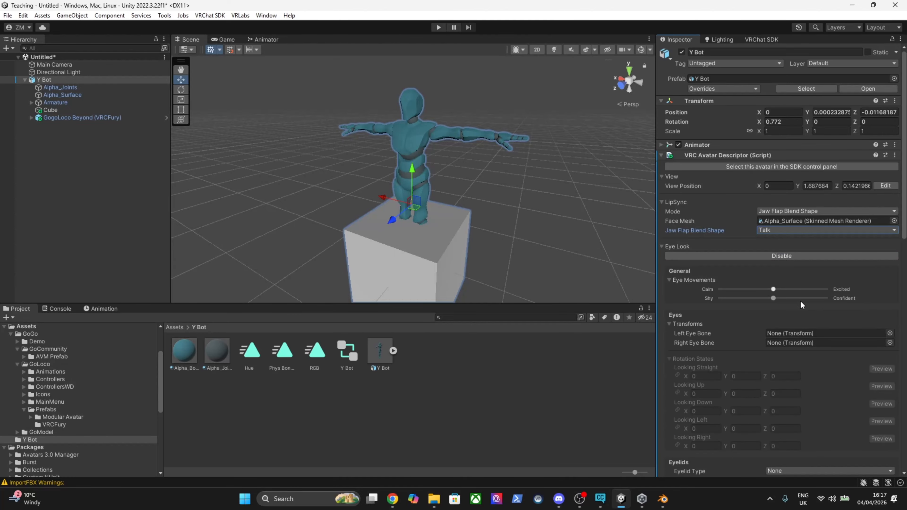
scroll(799, 304, down, 10)
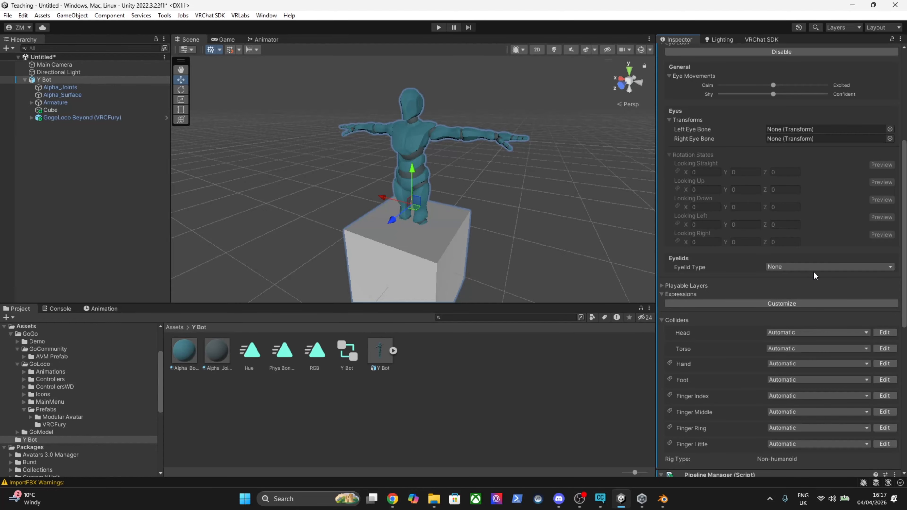
scroll(818, 214, up, 5)
click(787, 179)
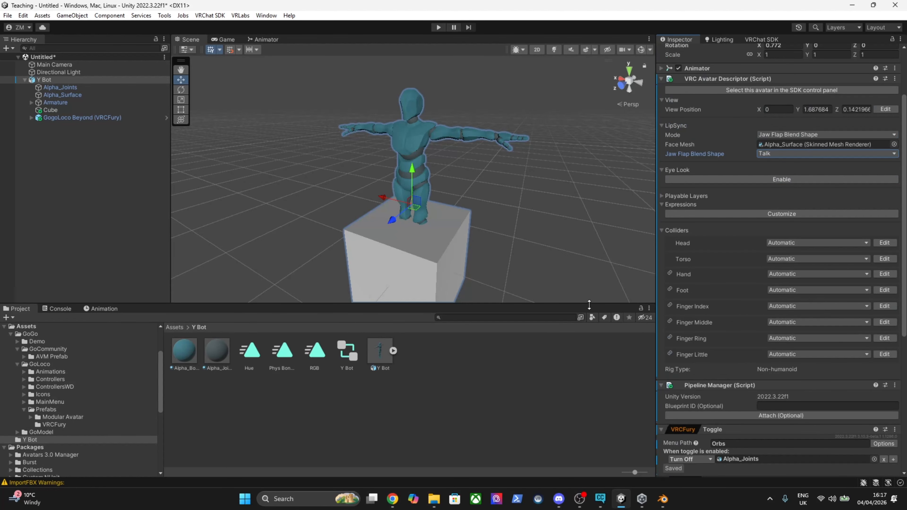
scroll(661, 336, down, 3)
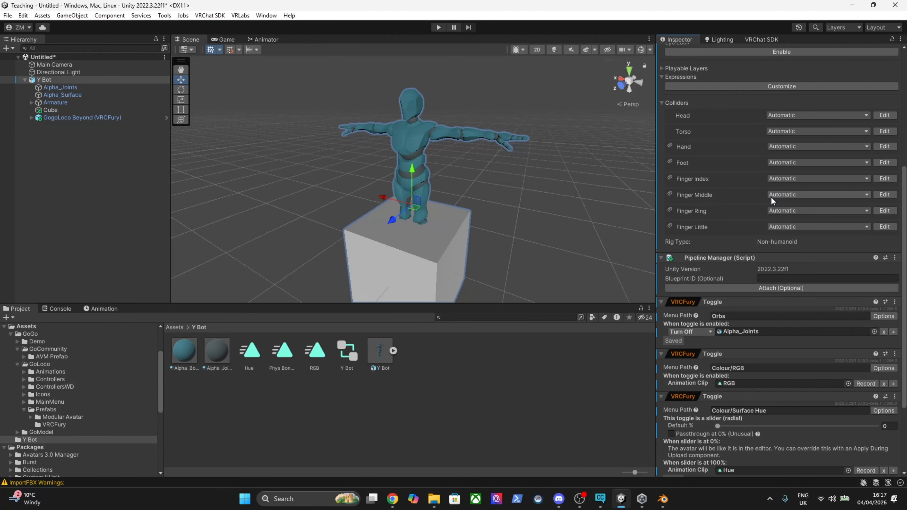
scroll(771, 197, up, 5)
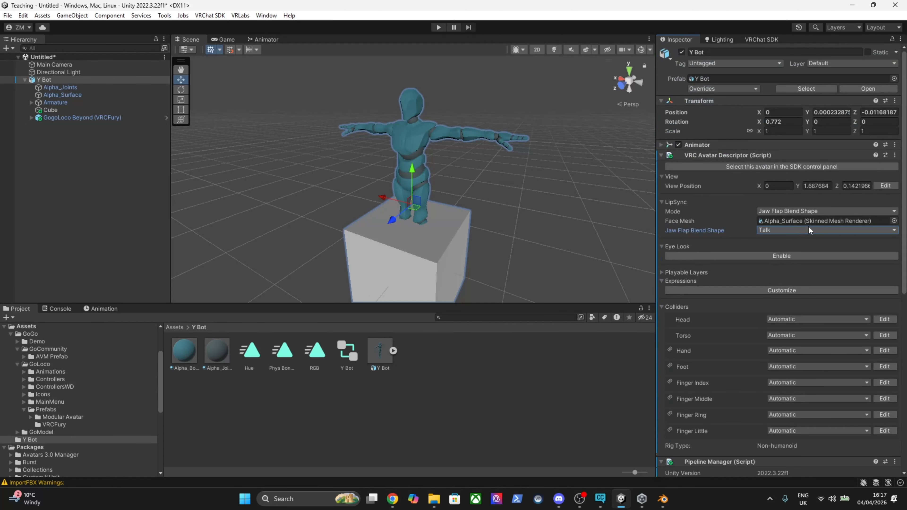
Step: Check the Talk shape key in Blender and return to Unity to review the available LipSync modes
click(663, 499)
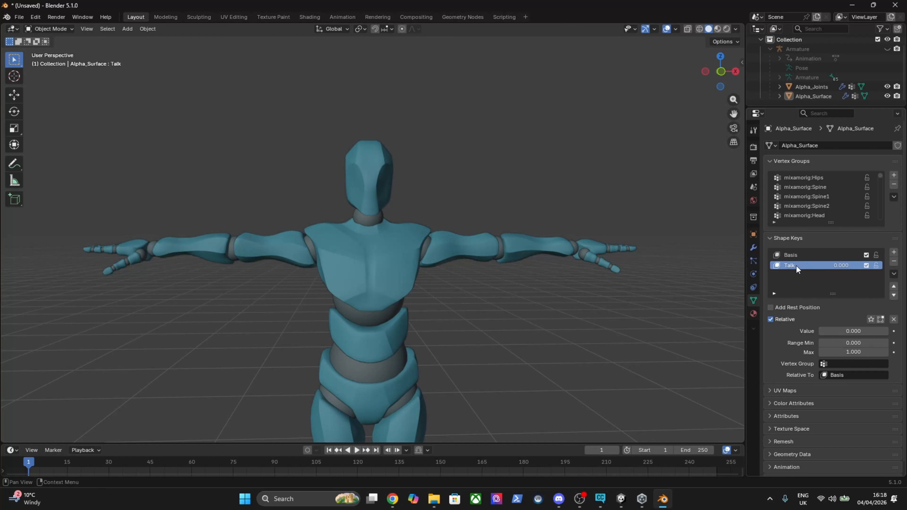
click(630, 504)
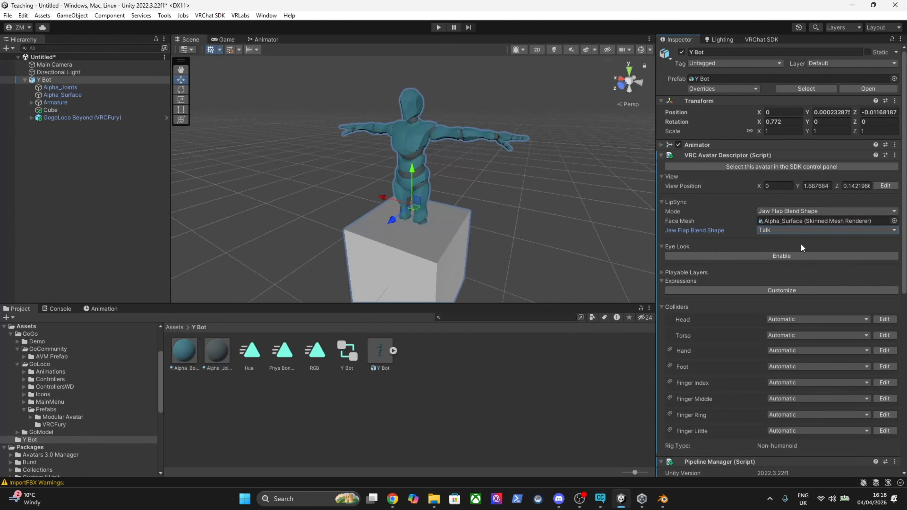
click(796, 213)
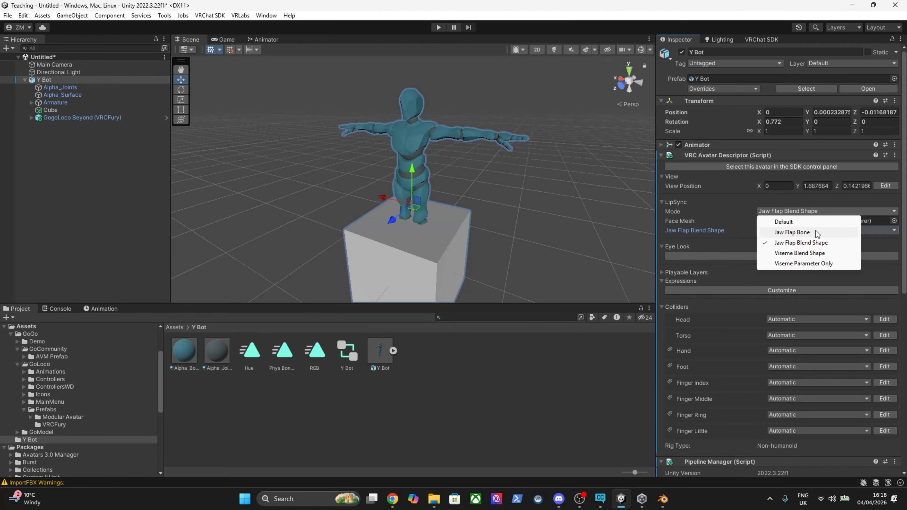
click(886, 271)
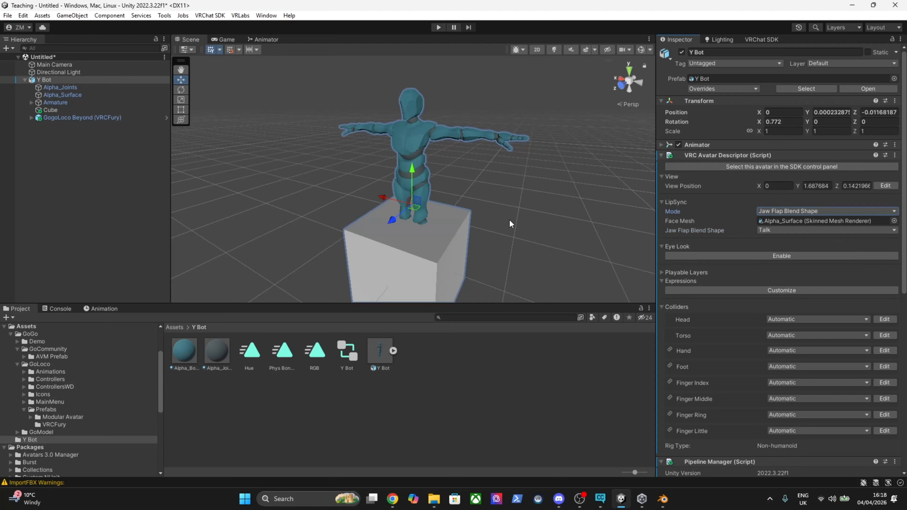